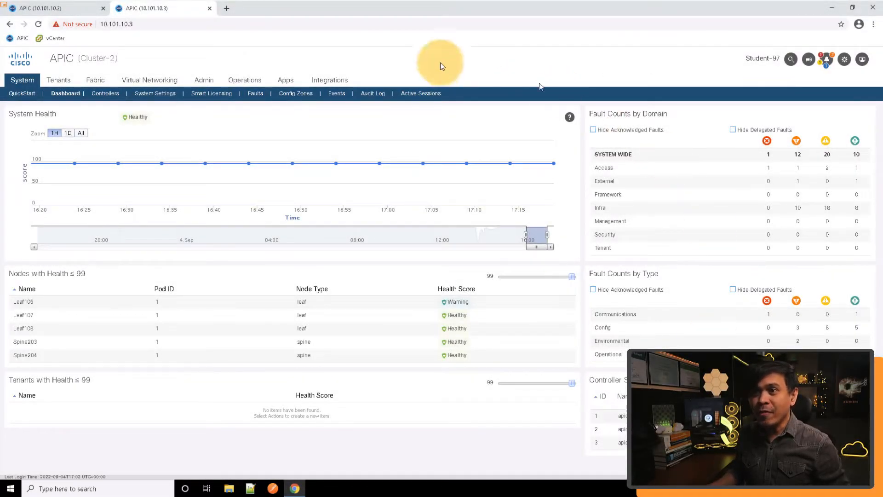
# Step: Open the fabric inventory's topology diagram and examine how the spines, leaves and APIC controllers are connected
pyautogui.click(95, 81)
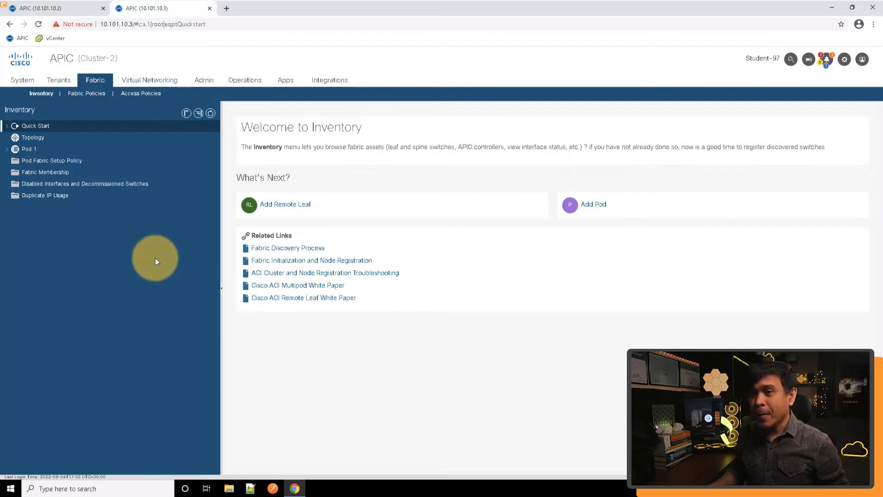
pyautogui.click(41, 137)
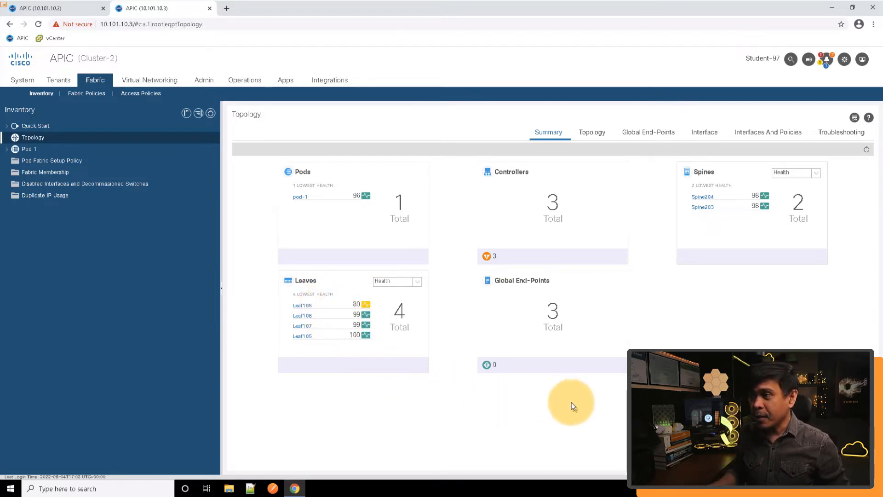
pyautogui.click(593, 134)
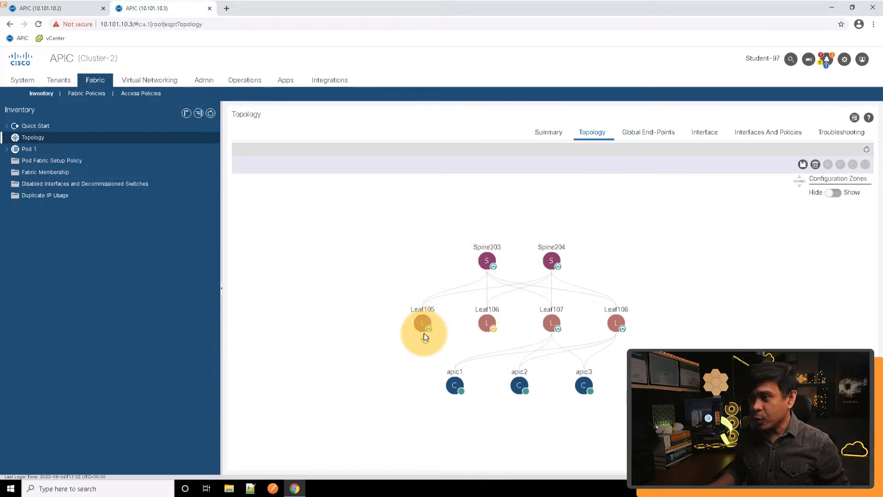
pyautogui.moveTo(425, 337)
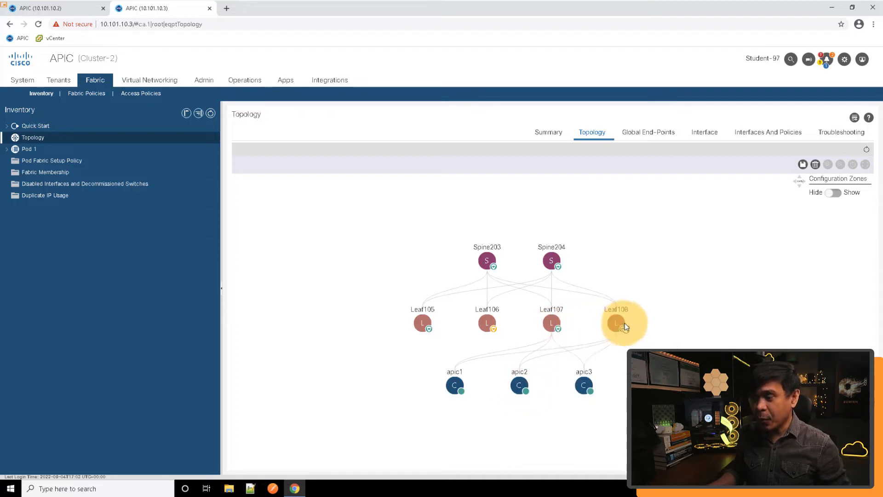
pyautogui.moveTo(624, 326)
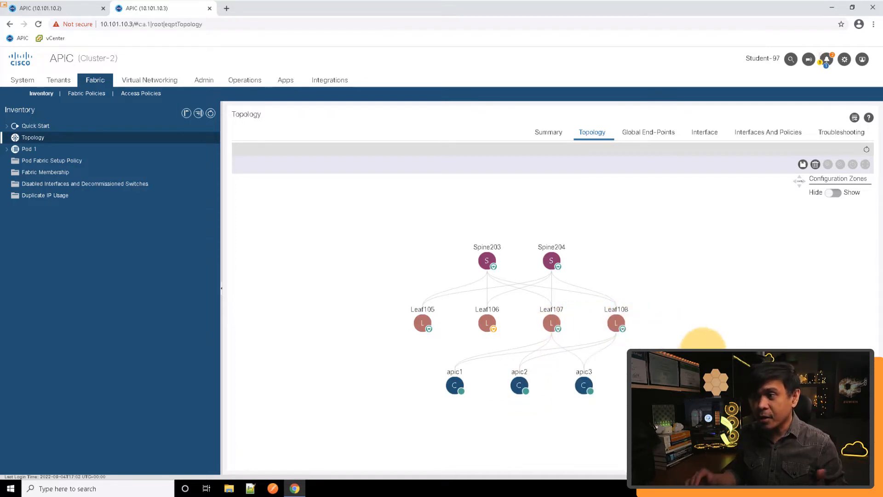
pyautogui.moveTo(560, 329)
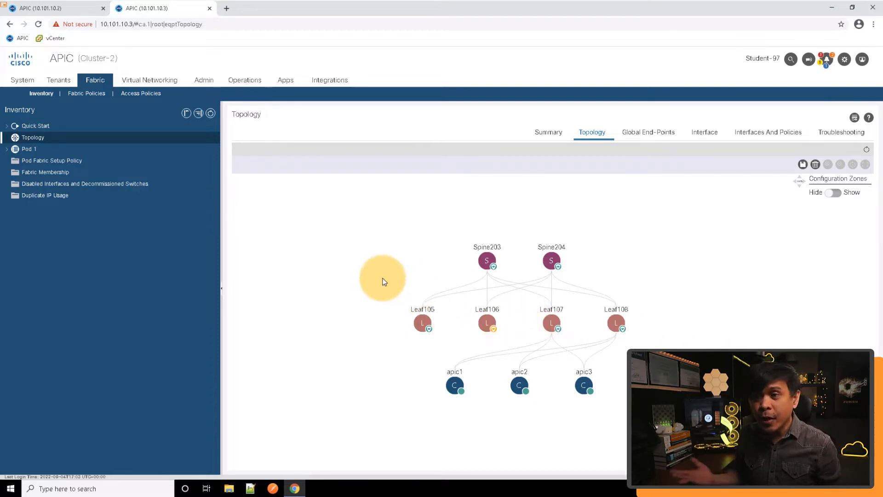
# Step: Review the registered fabric members, then inspect the topology and general properties of Leaf105 in Pod 1
pyautogui.click(39, 173)
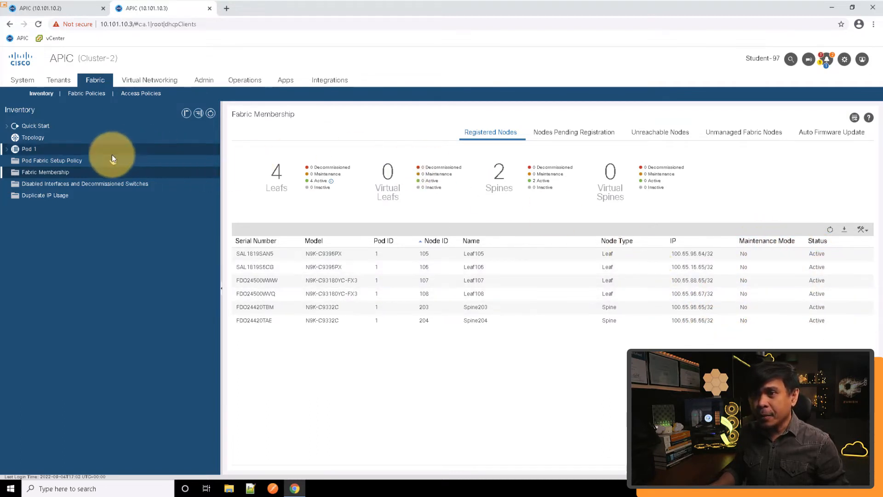
pyautogui.click(6, 152)
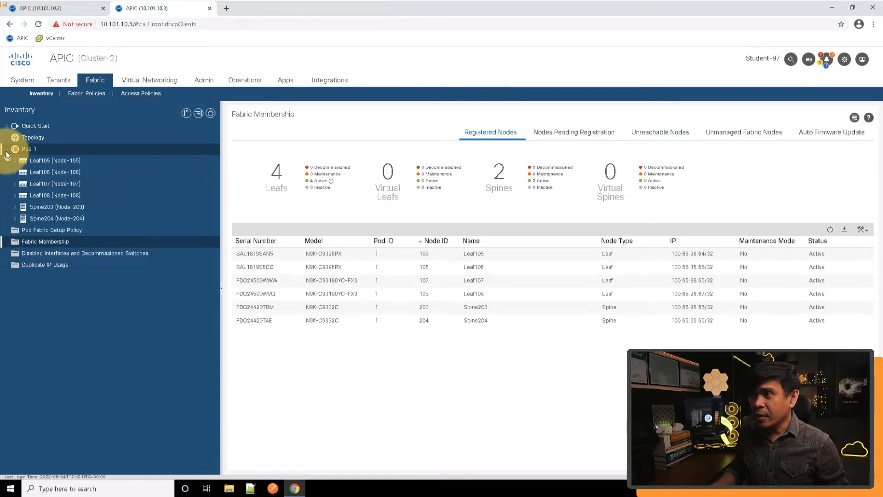
pyautogui.click(53, 163)
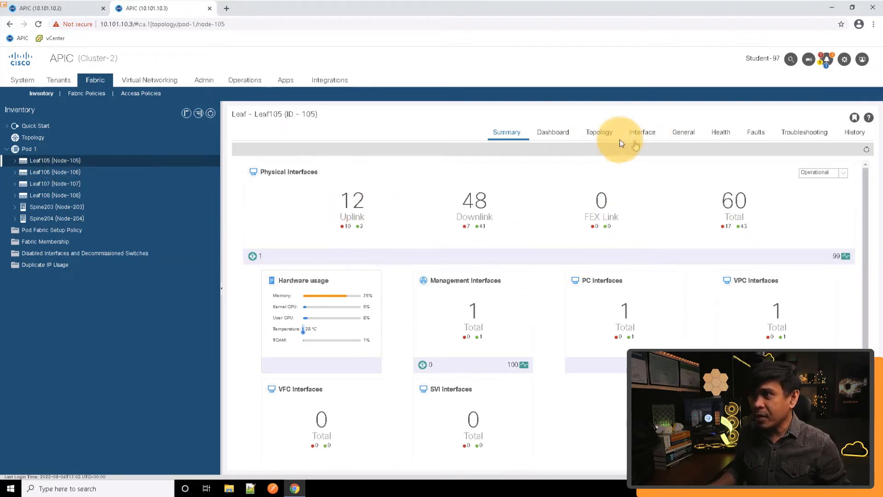
pyautogui.click(592, 134)
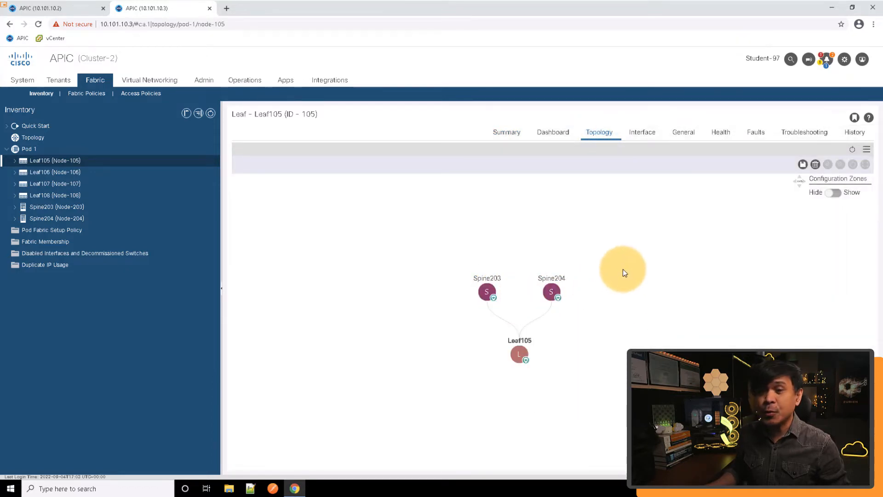
pyautogui.click(689, 132)
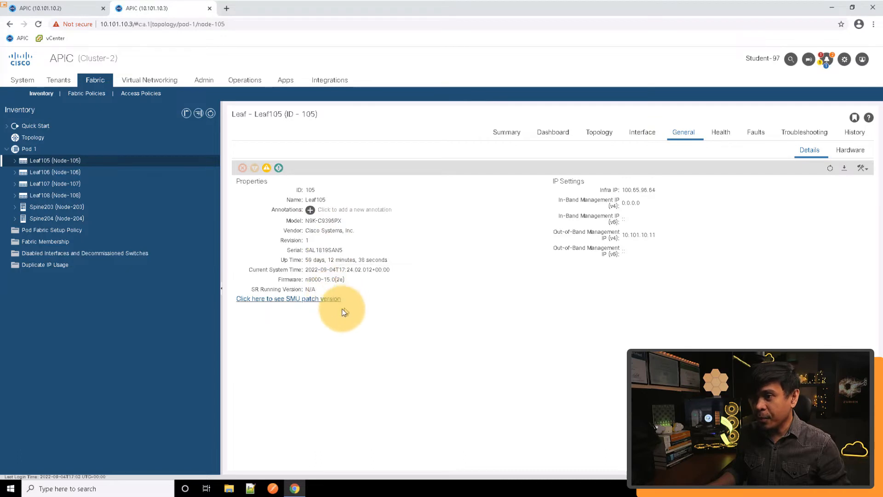
# Step: Check the TEP pool in the Pod Fabric Setup Policy and display the fabric nodes pending registration
pyautogui.click(54, 231)
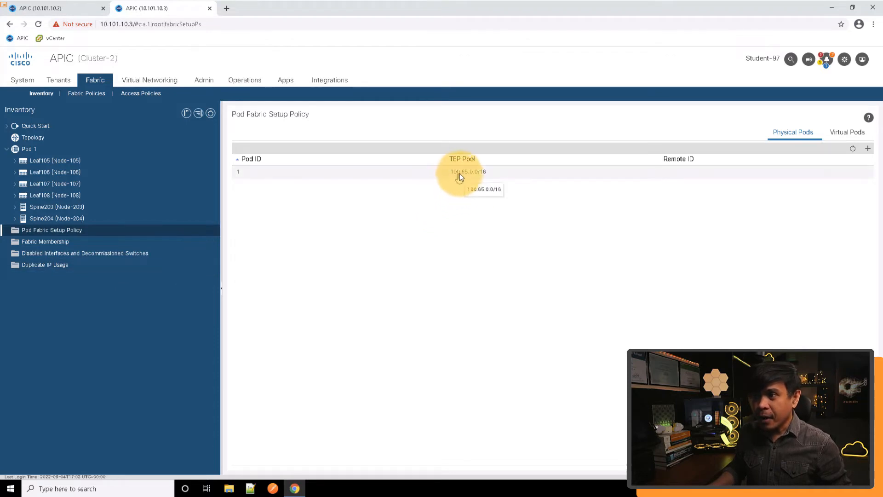
pyautogui.click(55, 241)
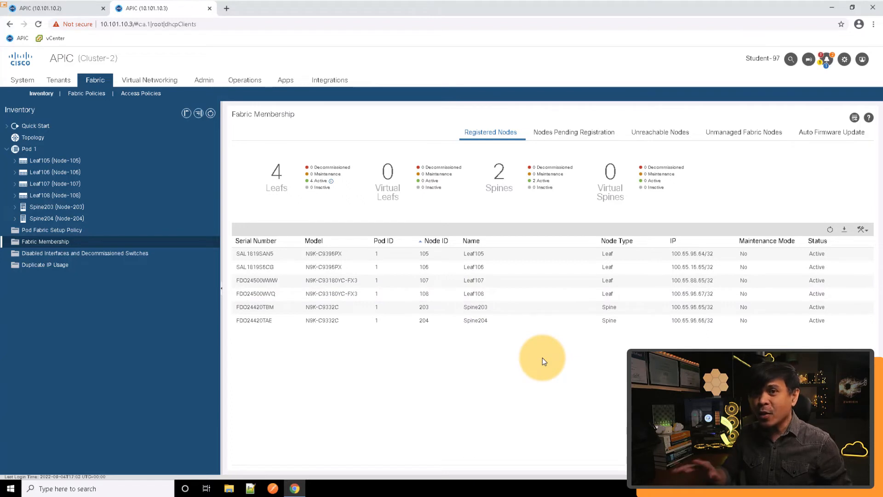
pyautogui.click(556, 132)
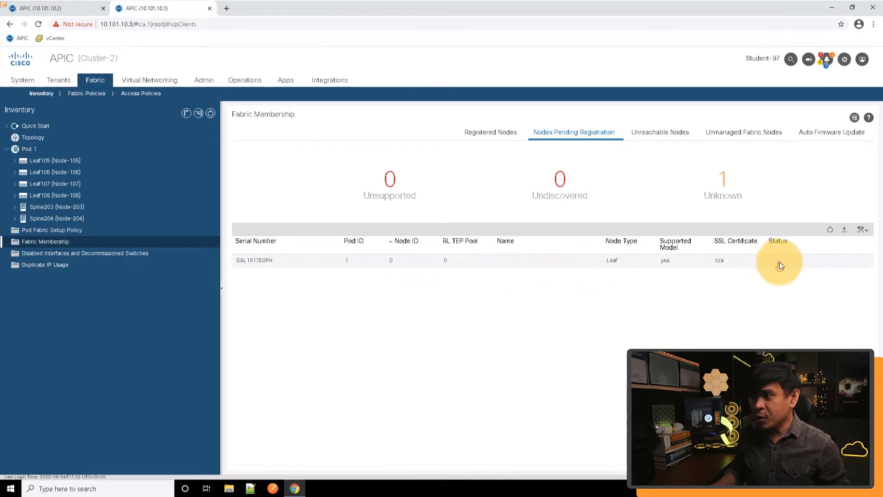
pyautogui.rightClick(461, 264)
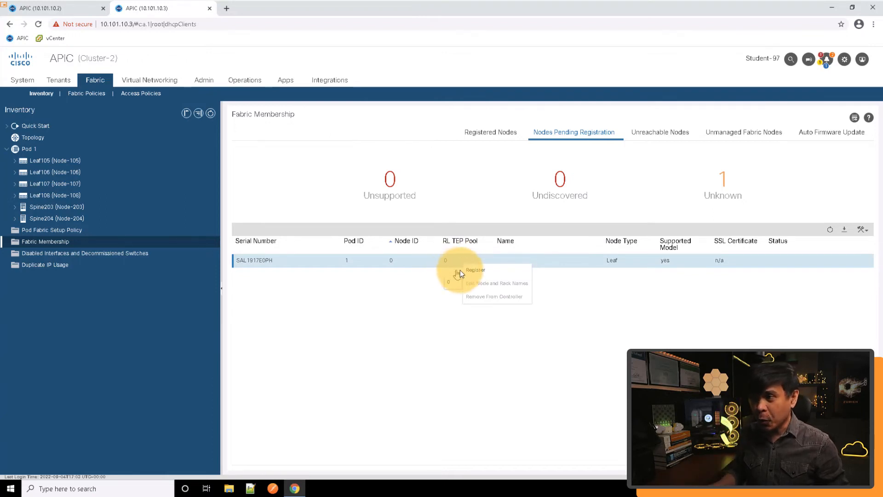
pyautogui.click(496, 271)
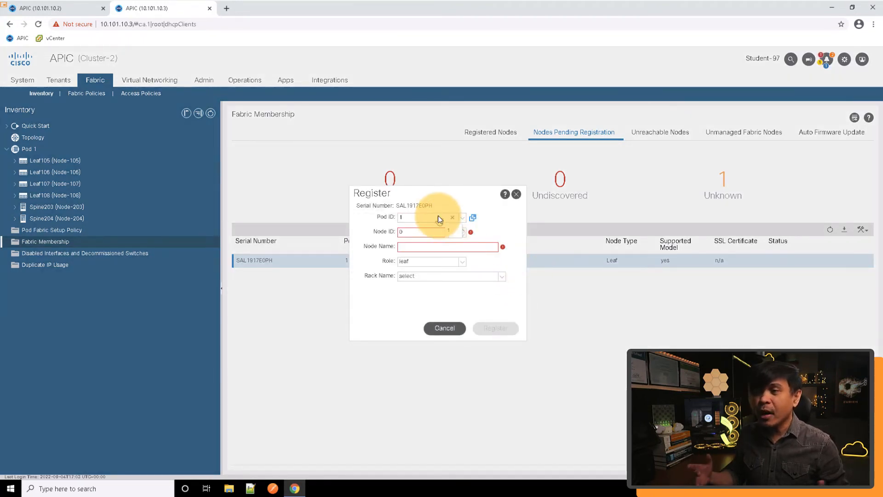
pyautogui.doubleClick(404, 232)
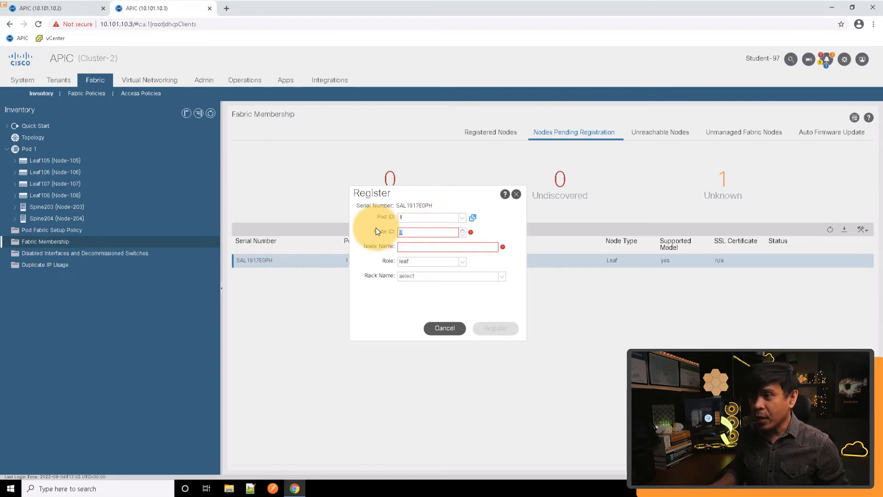
pyautogui.press('Escape')
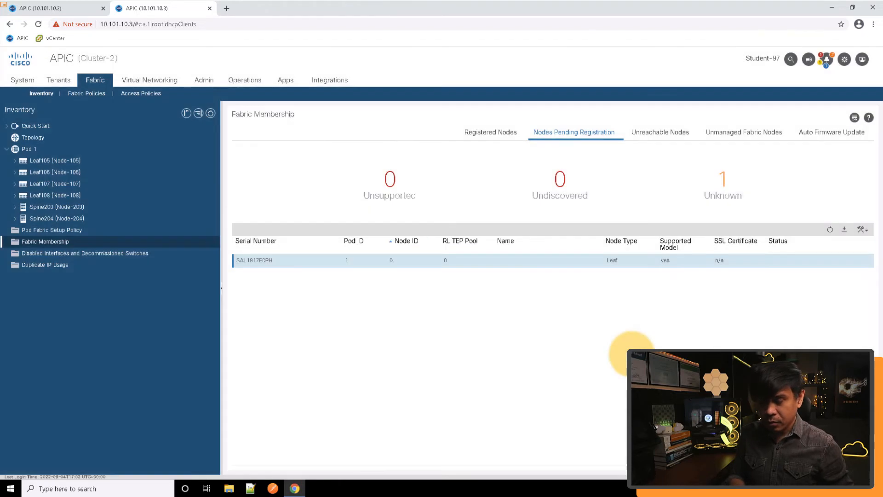
# Step: Start registering the pending leaf switch in Pod 1 with node ID 109 and node name Leaf109
pyautogui.rightClick(541, 267)
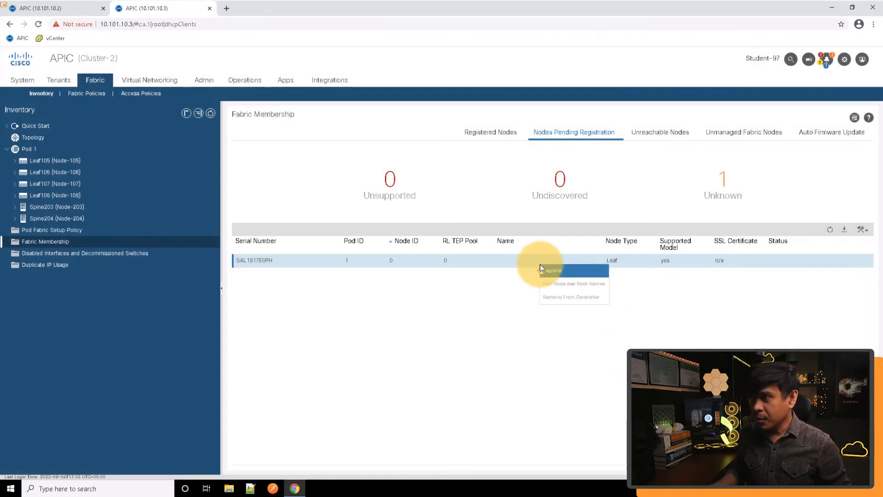
pyautogui.click(559, 270)
pyautogui.click(413, 232)
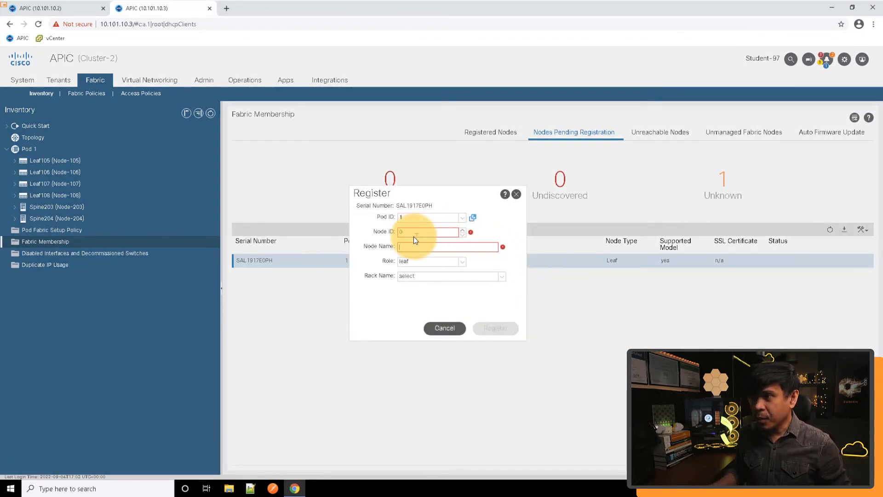
pyautogui.hotkey('ctrl', 'a')
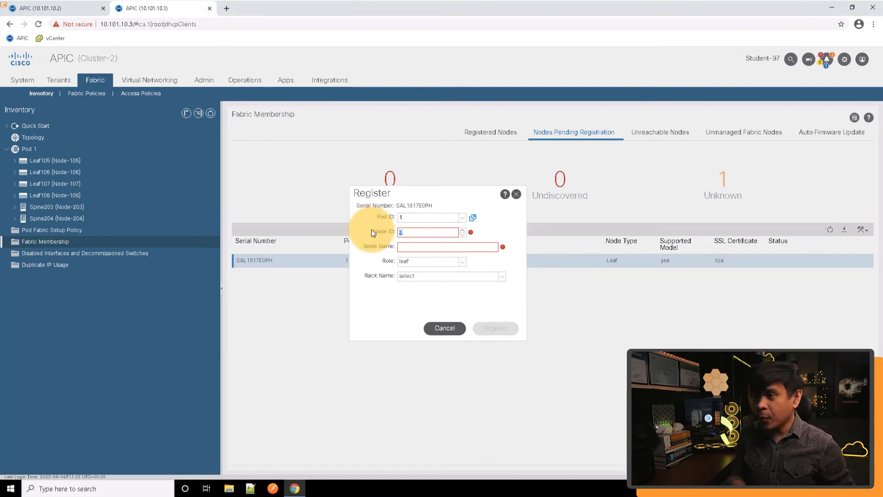
pyautogui.write('1')
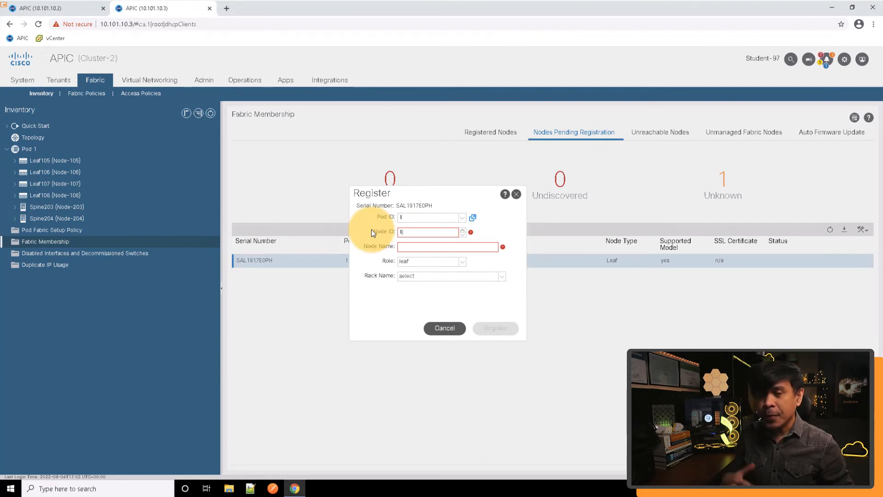
pyautogui.write('09')
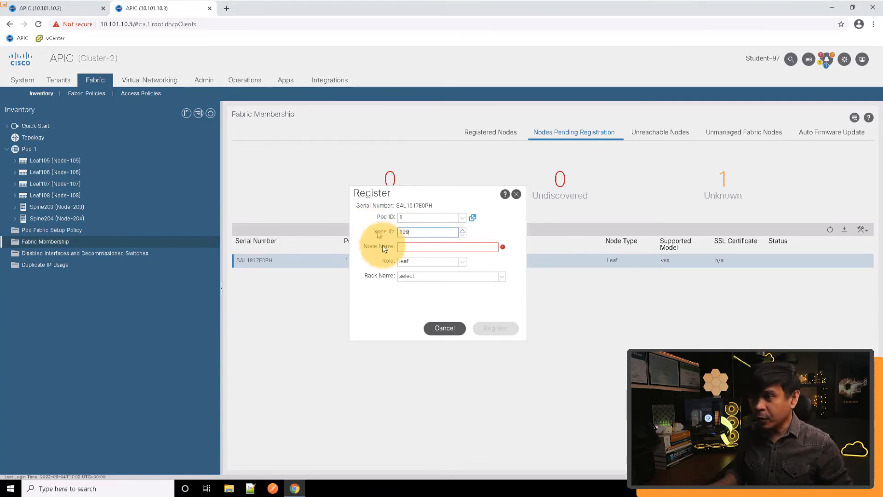
pyautogui.click(425, 248)
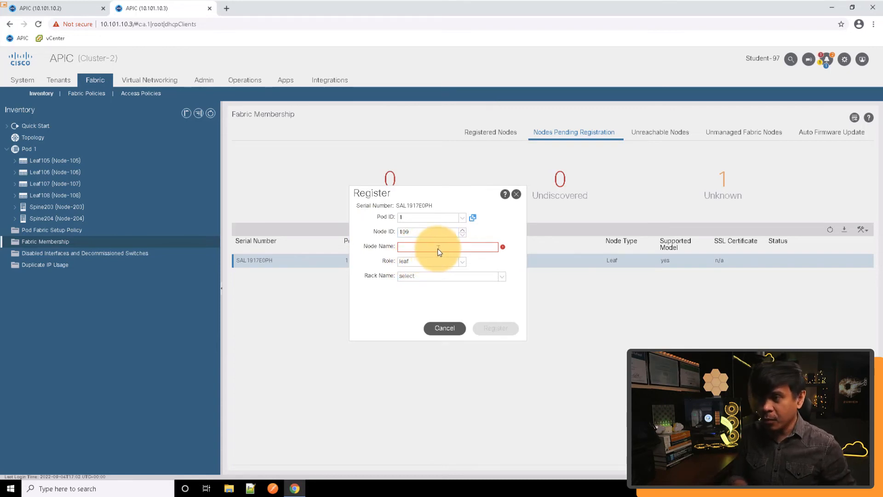
pyautogui.write('Leaf109')
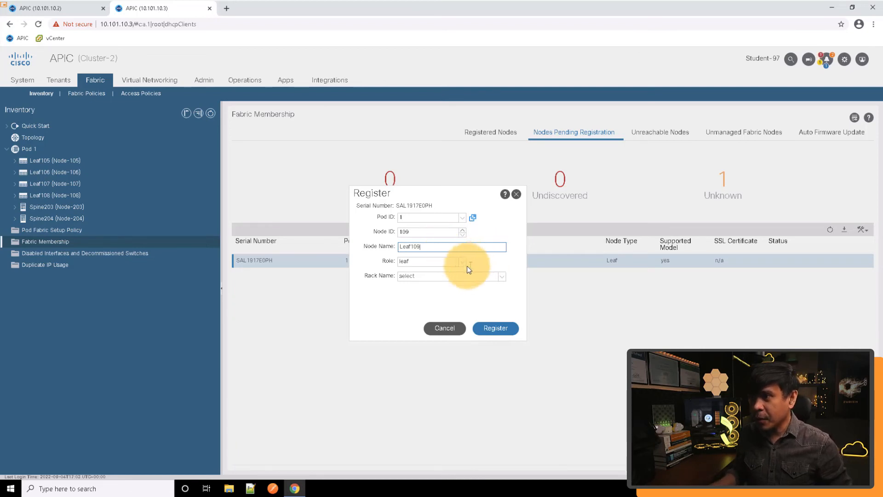
# Step: Assign the default rack (site:fabric) to Leaf109 and submit its registration
pyautogui.click(426, 282)
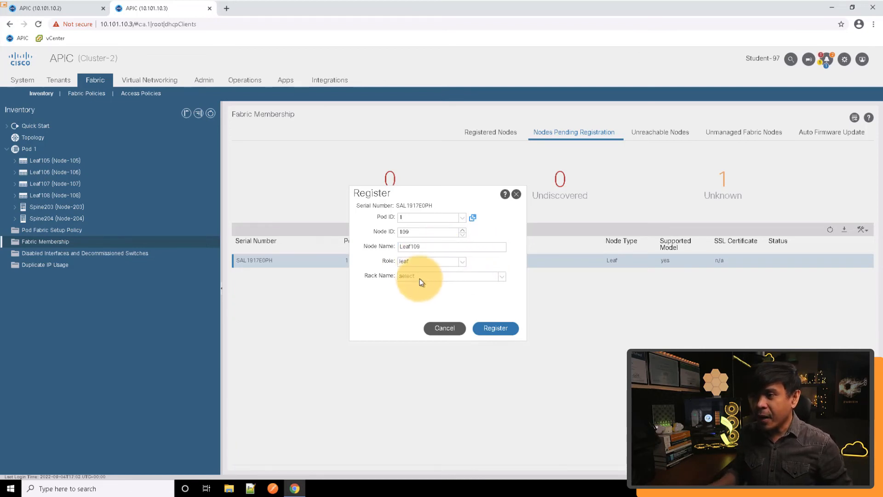
pyautogui.click(417, 277)
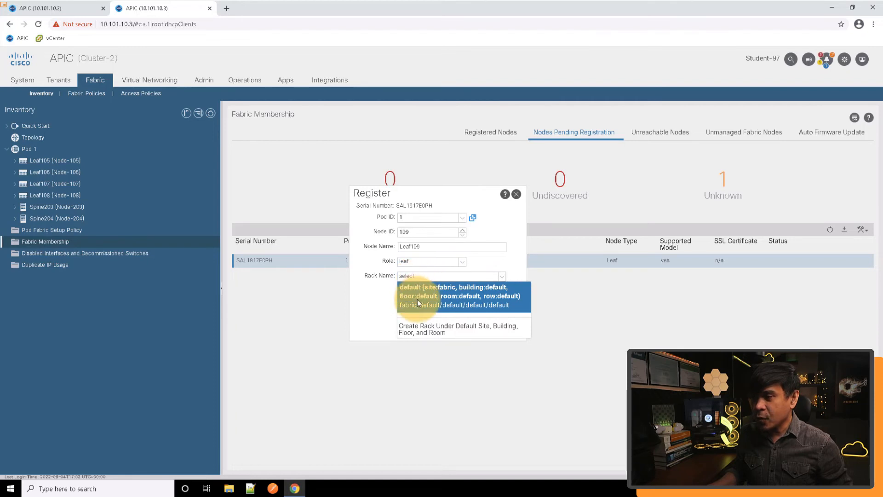
pyautogui.click(417, 300)
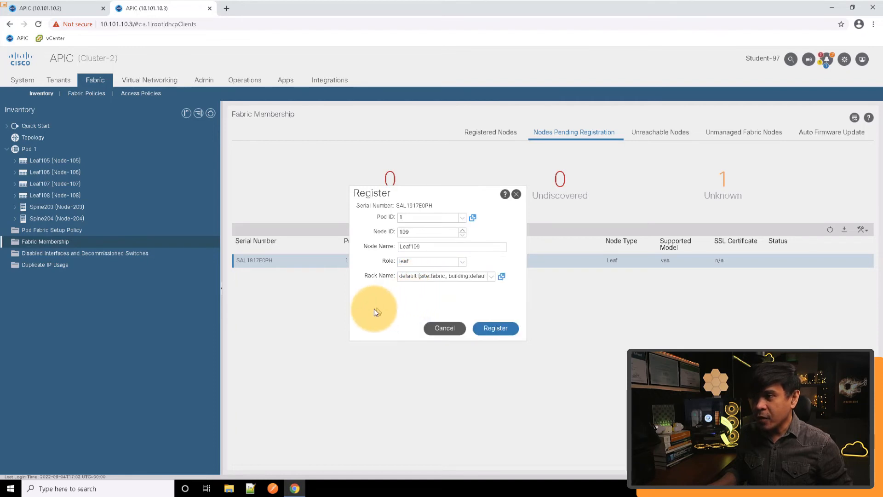
pyautogui.click(495, 328)
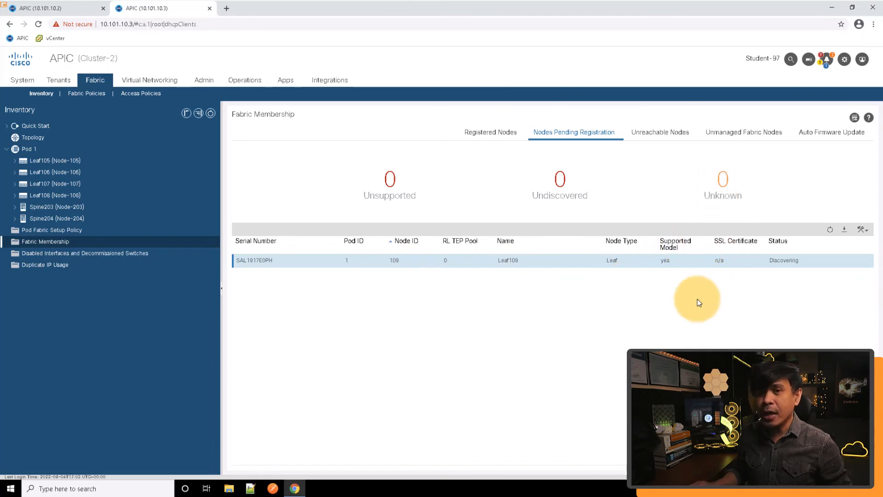
# Step: Compare the pending and registered node lists and select Leaf109 among the registered nodes to check its status
pyautogui.click(492, 134)
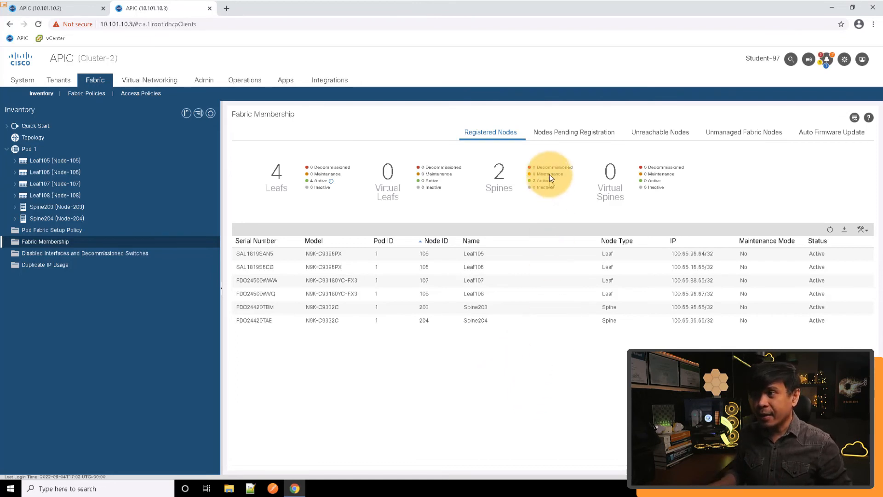
pyautogui.click(549, 134)
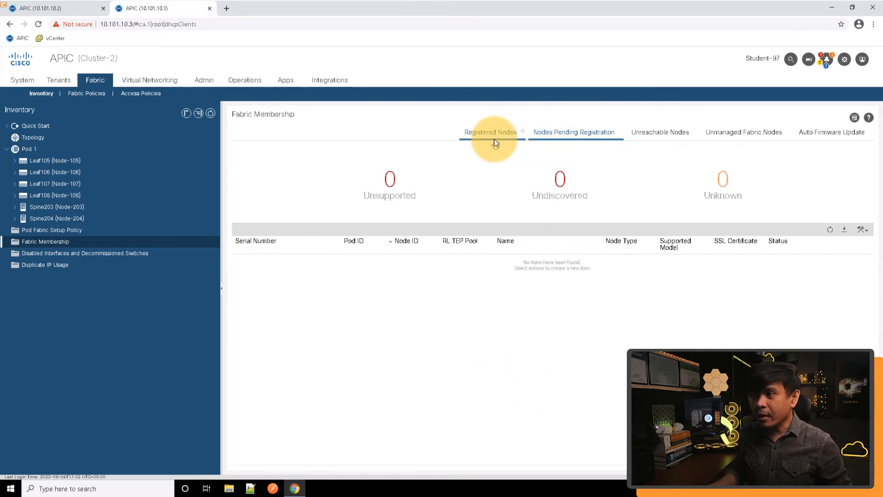
pyautogui.click(494, 139)
pyautogui.click(561, 133)
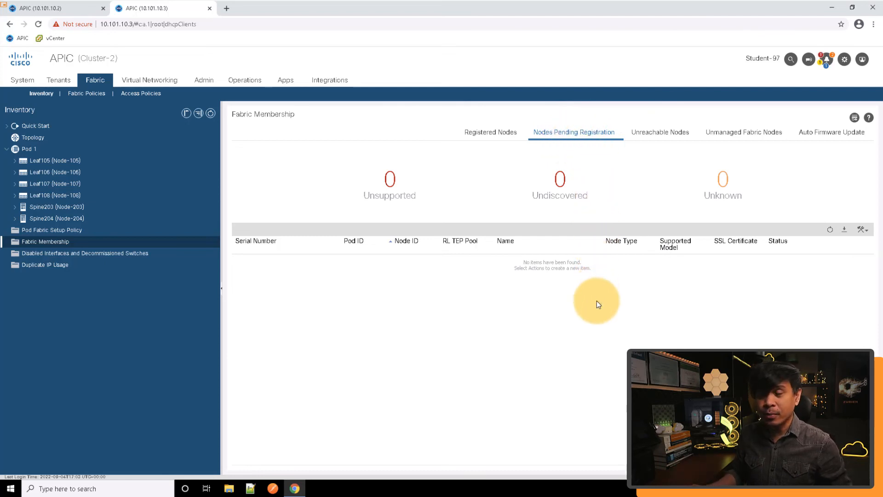
pyautogui.click(482, 132)
pyautogui.click(438, 336)
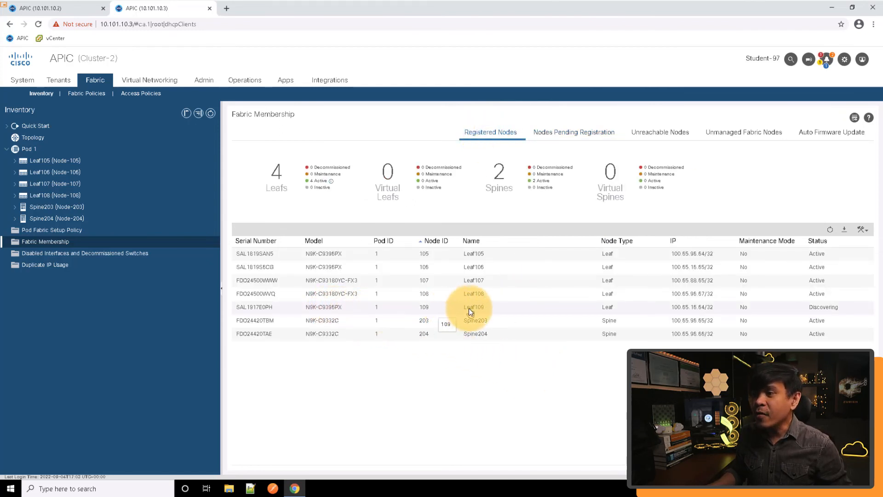
pyautogui.click(407, 308)
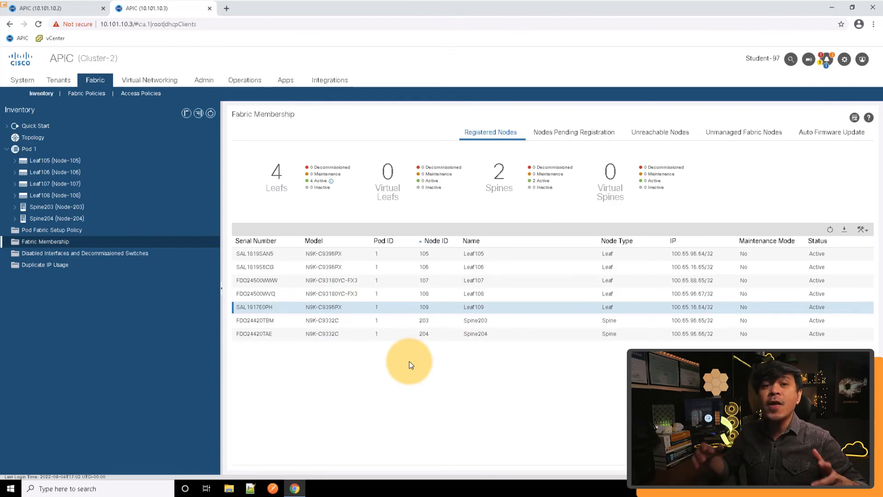